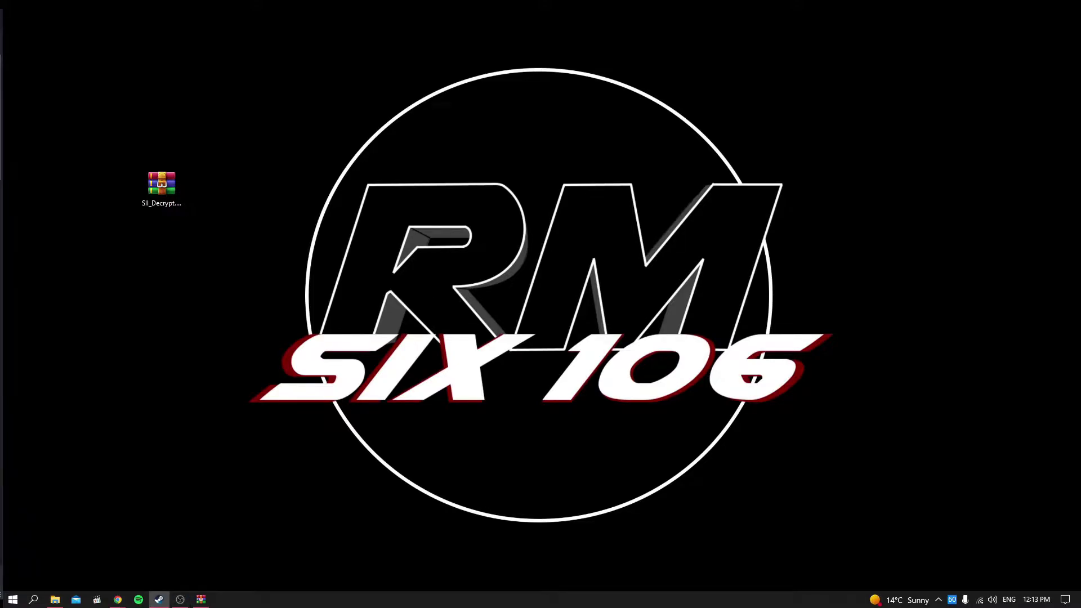
# Launch American Truck Simulator from its Steam library page with the default Play option
pyautogui.click(159, 598)
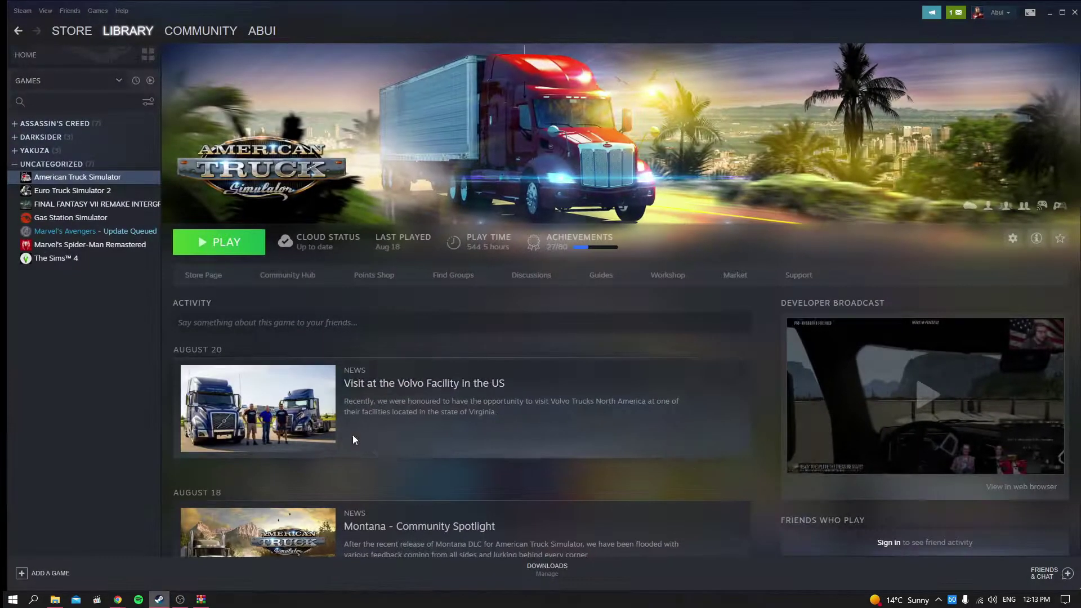
pyautogui.click(201, 249)
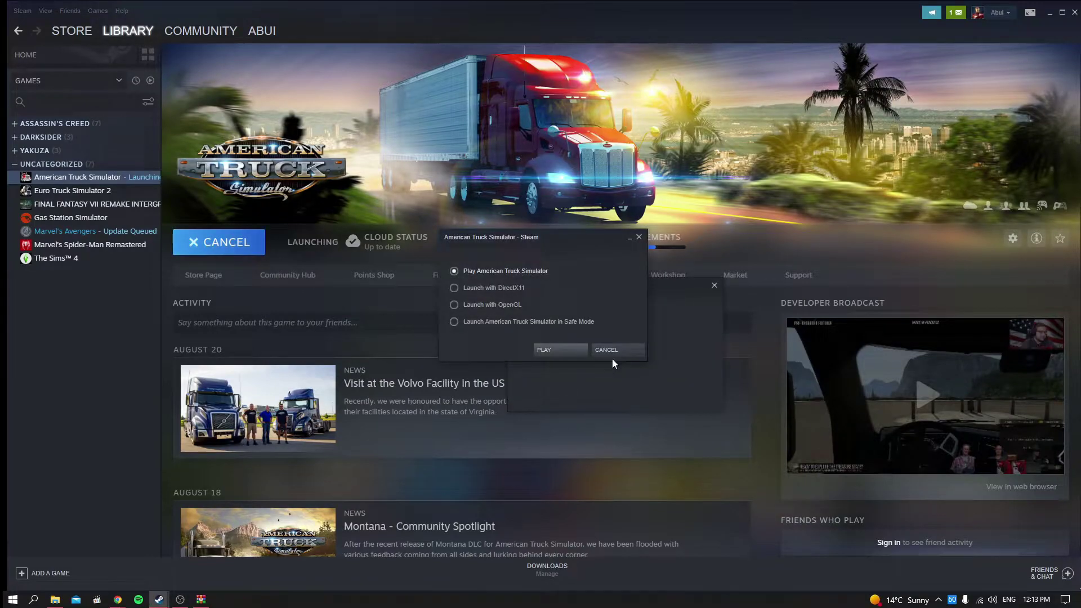
pyautogui.click(555, 353)
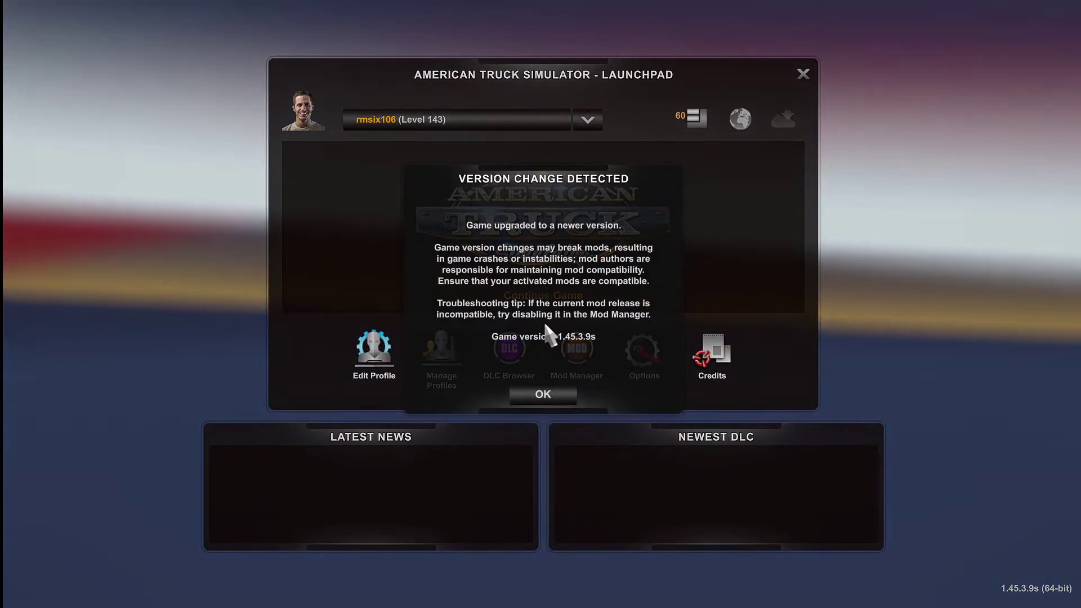
# Dismiss the version change and SDK notices, apply the profile settings unchanged, and quit the game
pyautogui.click(551, 391)
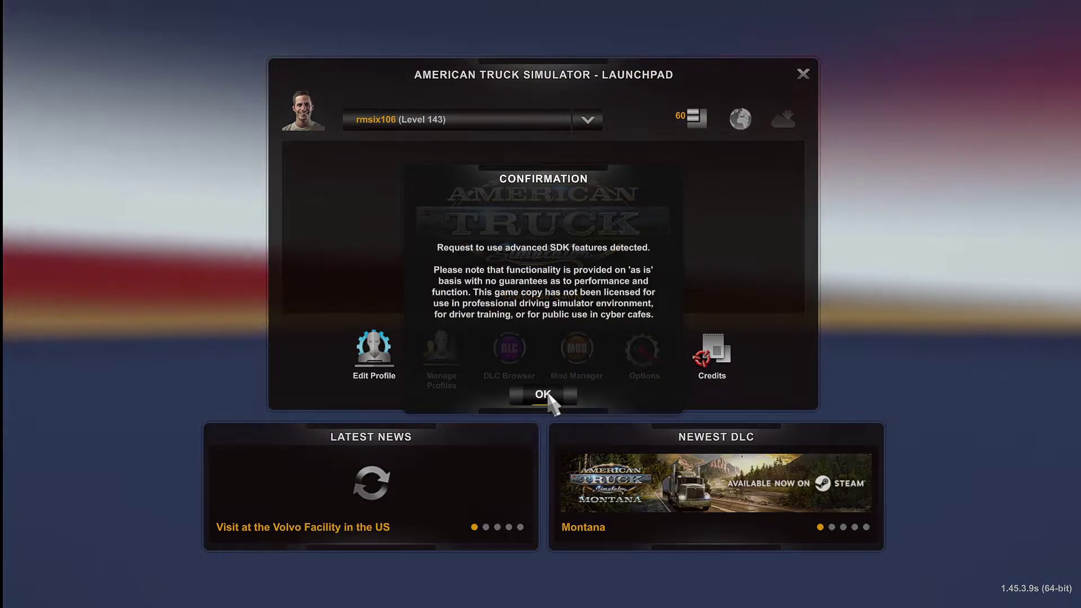
pyautogui.click(545, 392)
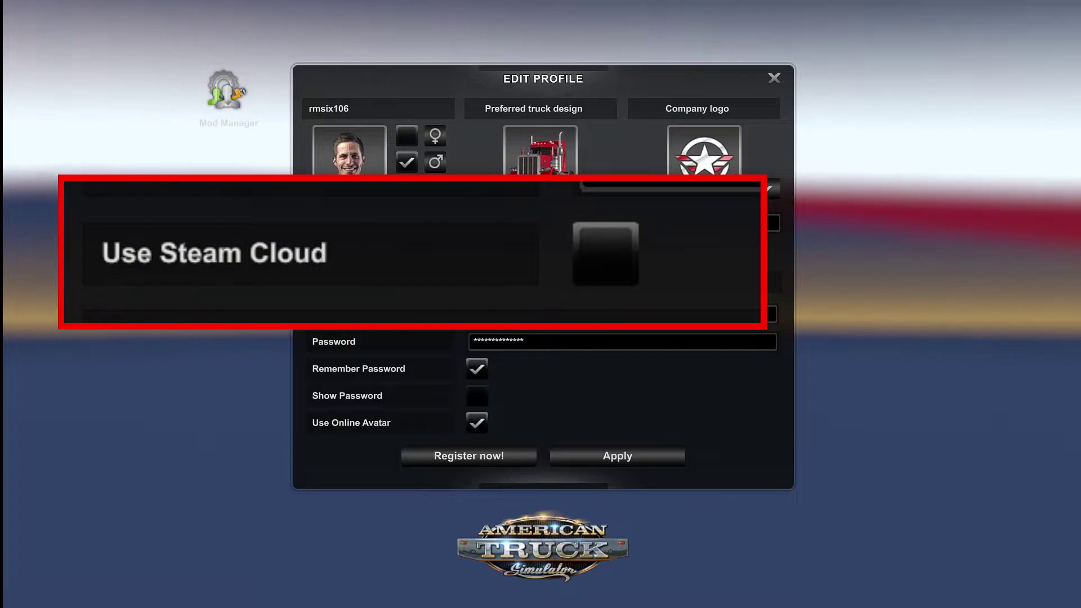
pyautogui.click(601, 459)
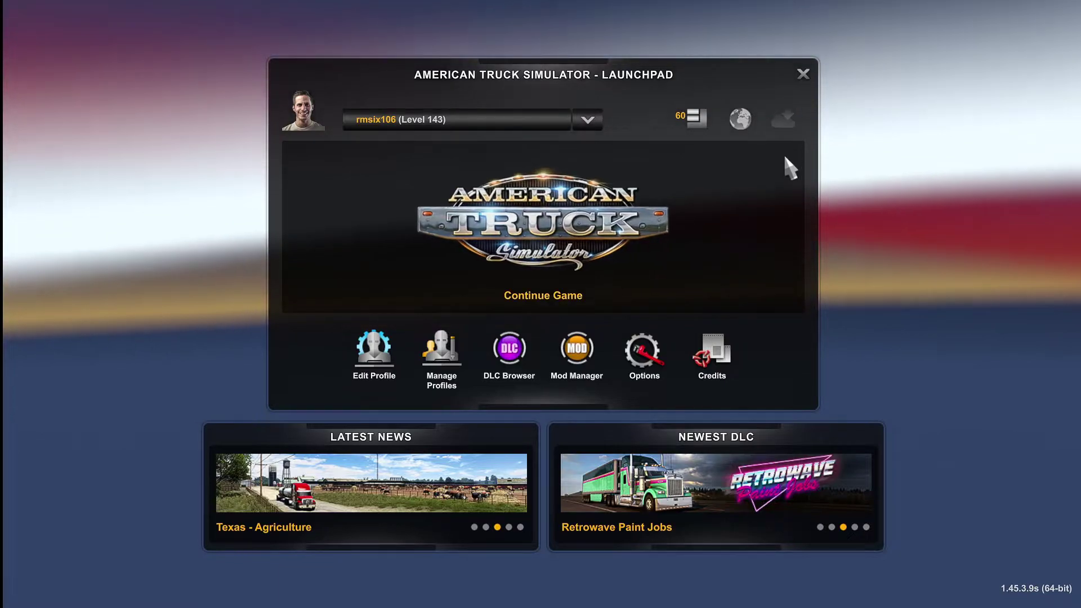
pyautogui.click(802, 74)
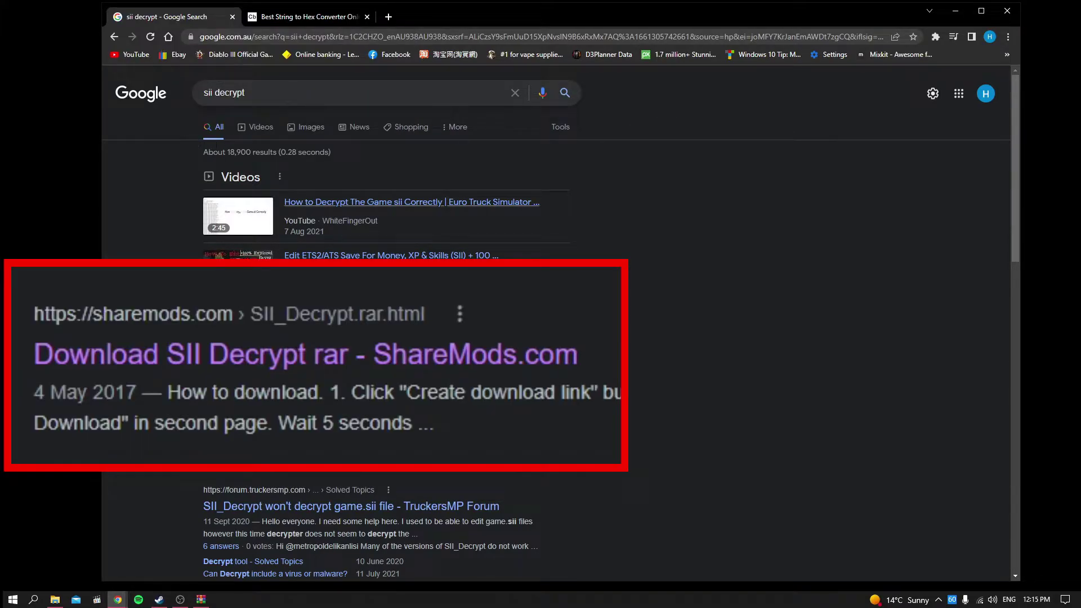
# Open the ShareMods SII_Decrypt.rar download result, then switch to the String to Hex converter tab
pyautogui.click(347, 372)
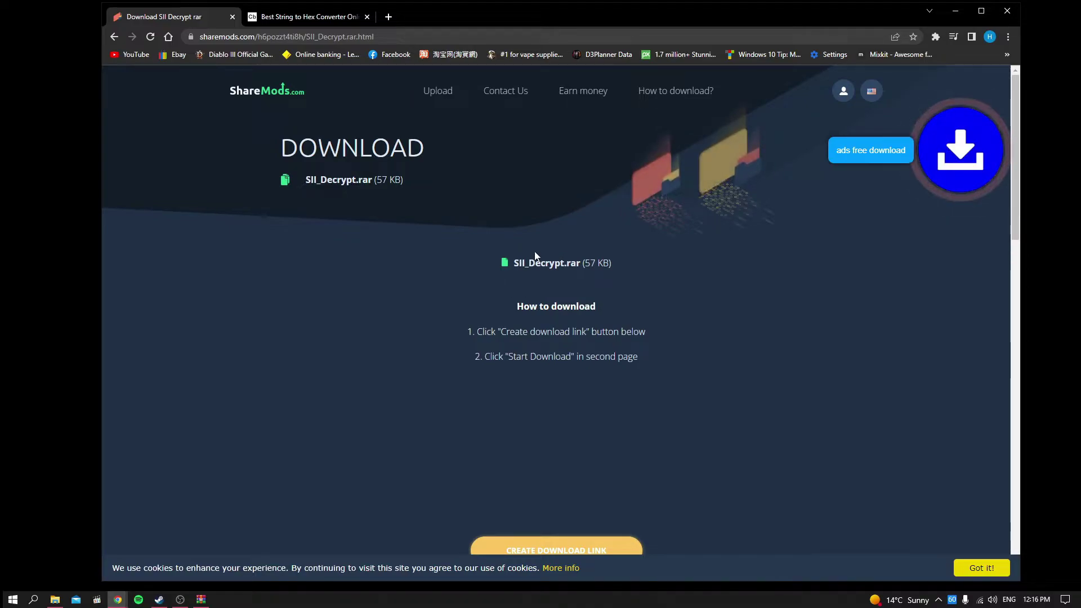
pyautogui.click(318, 20)
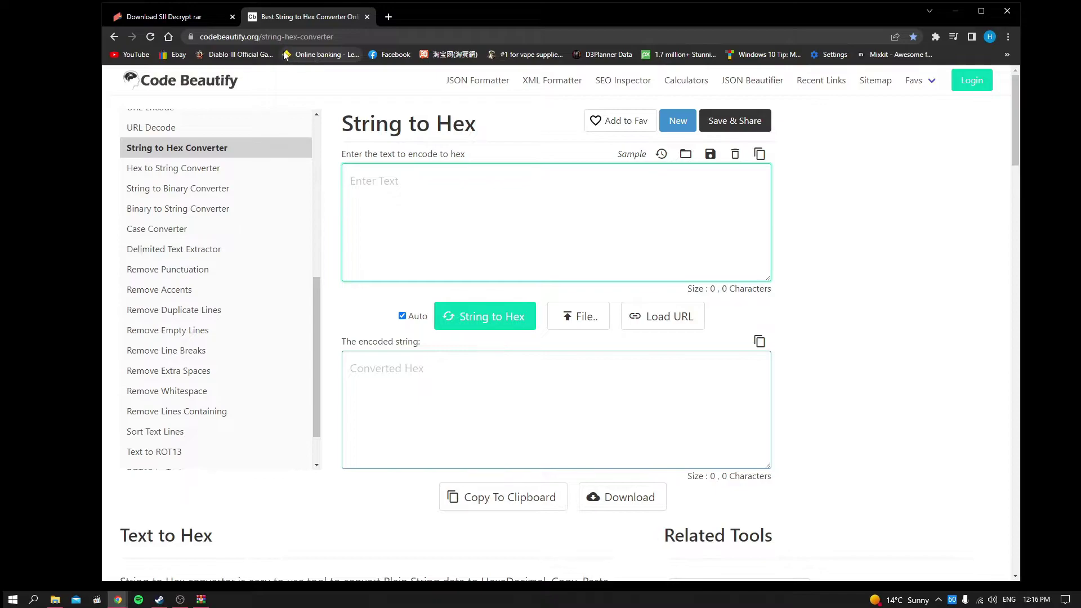
# Highlight the codebeautify.org/string-hex-converter address in the browser's address bar
pyautogui.click(340, 37)
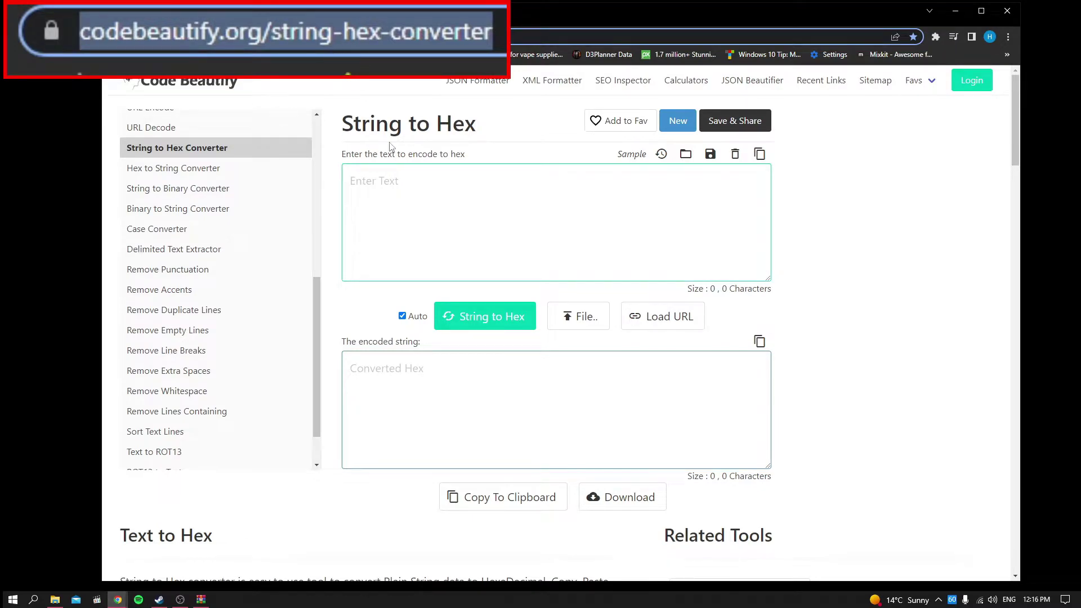
# Minimize the browser and browse to the American Truck Simulator profiles folder
pyautogui.click(955, 13)
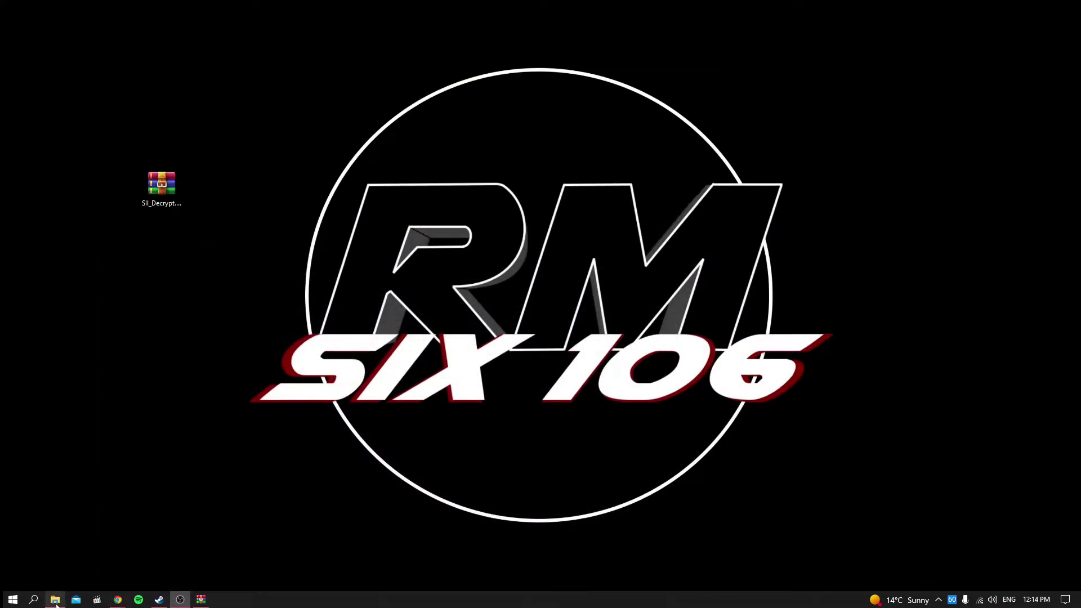
pyautogui.click(55, 599)
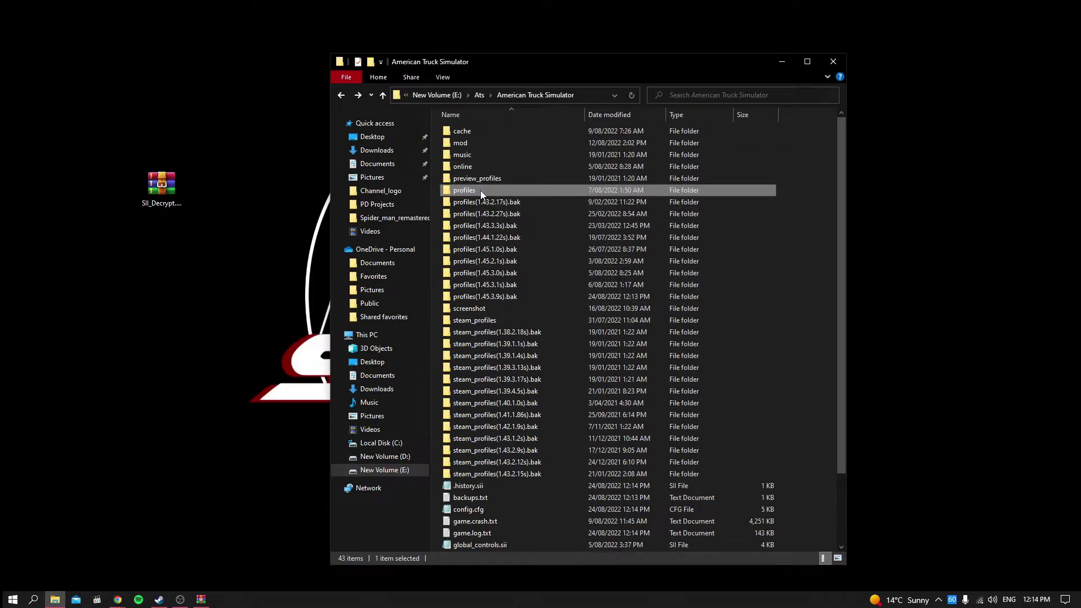
pyautogui.doubleClick(481, 190)
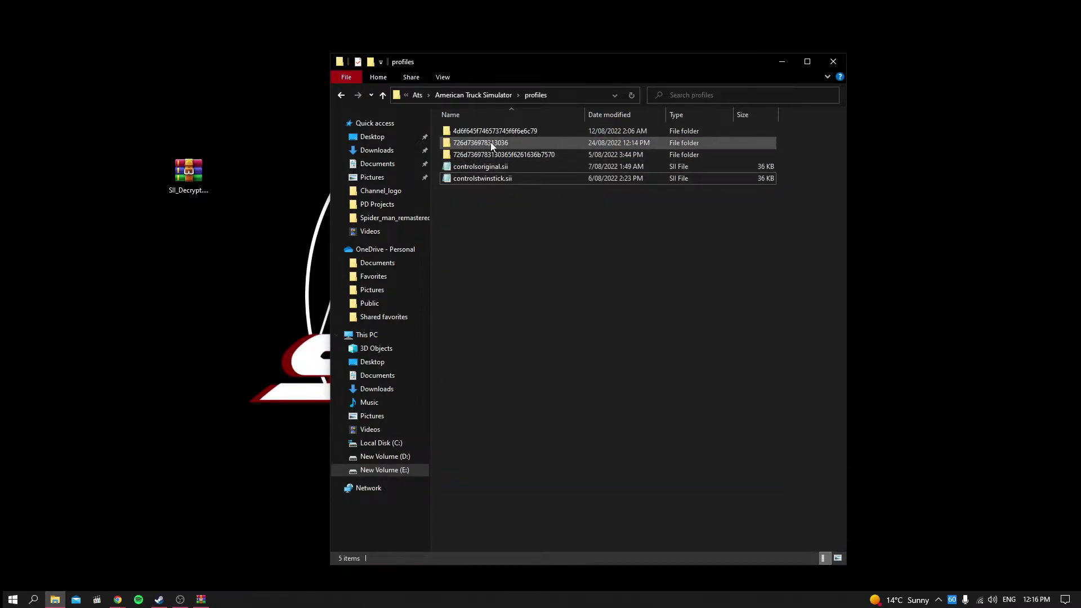
pyautogui.rightClick(491, 145)
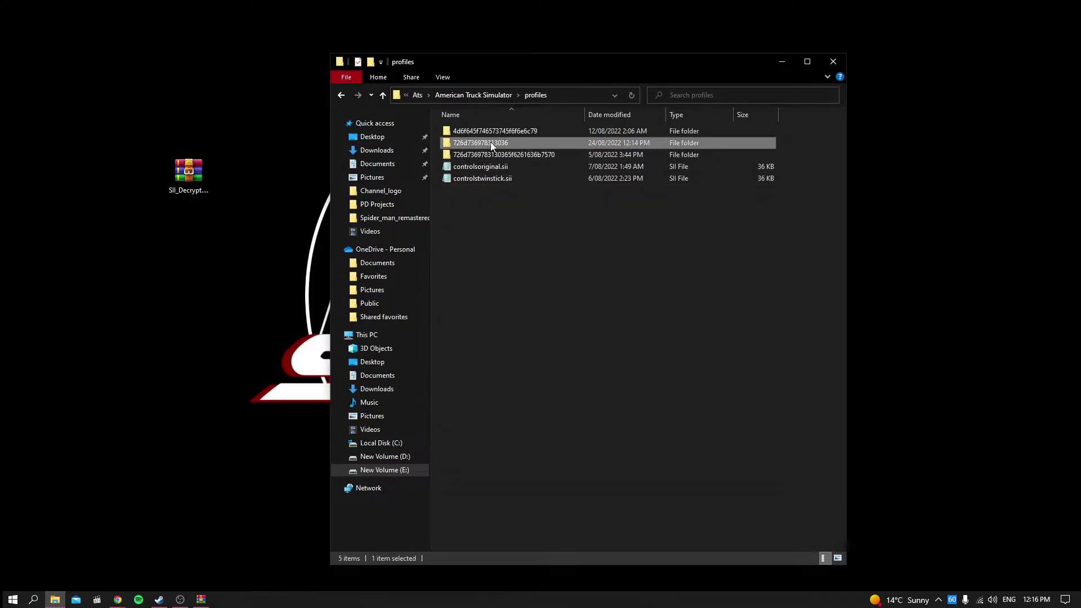
pyautogui.click(530, 339)
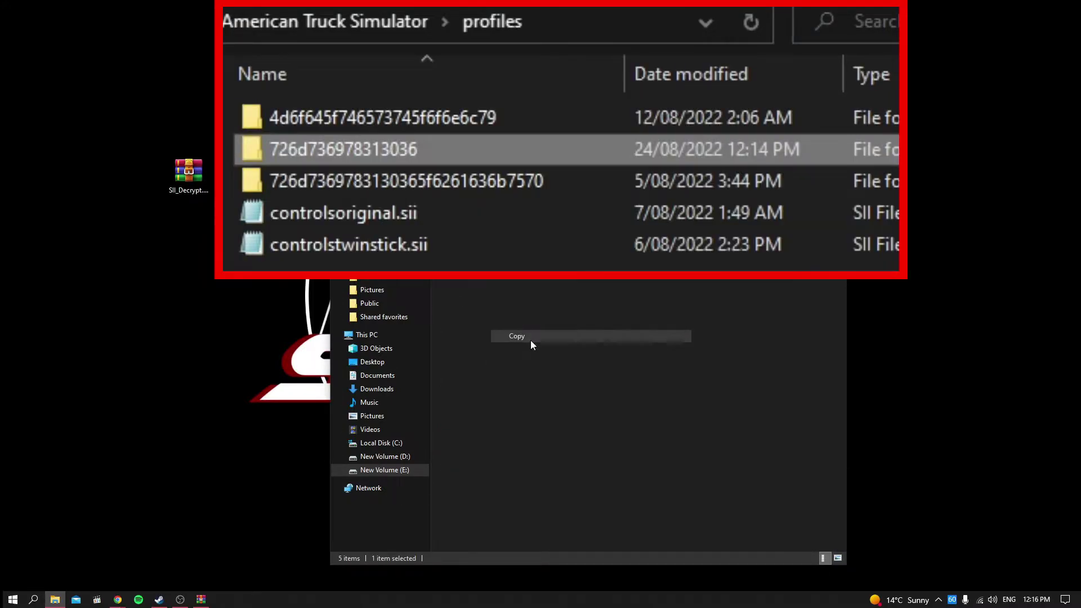
pyautogui.rightClick(549, 266)
pyautogui.click(592, 342)
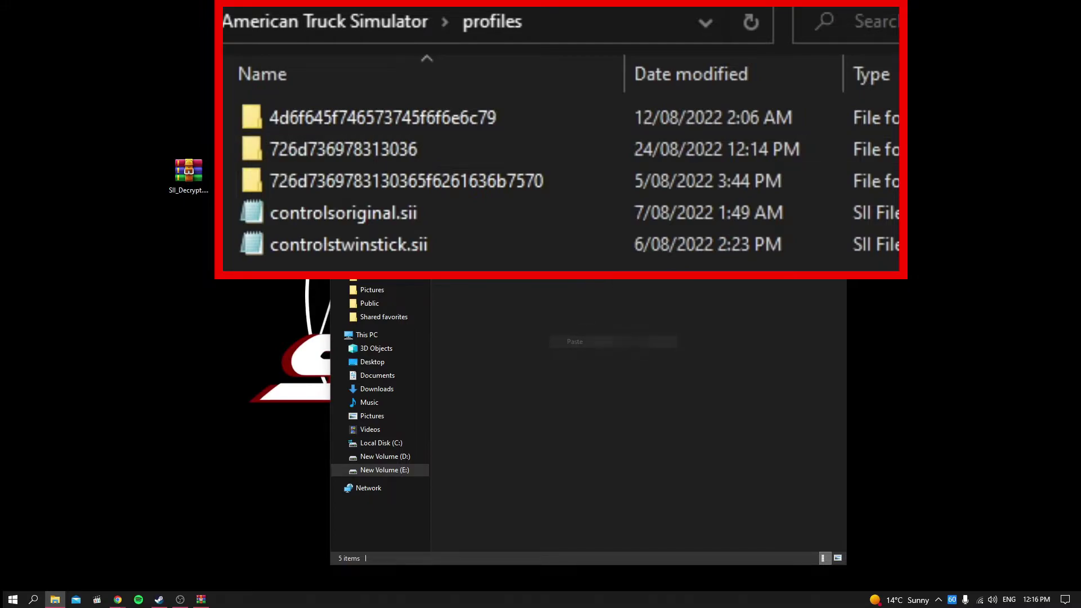
pyautogui.moveTo(504, 153); pyautogui.dragTo(538, 226)
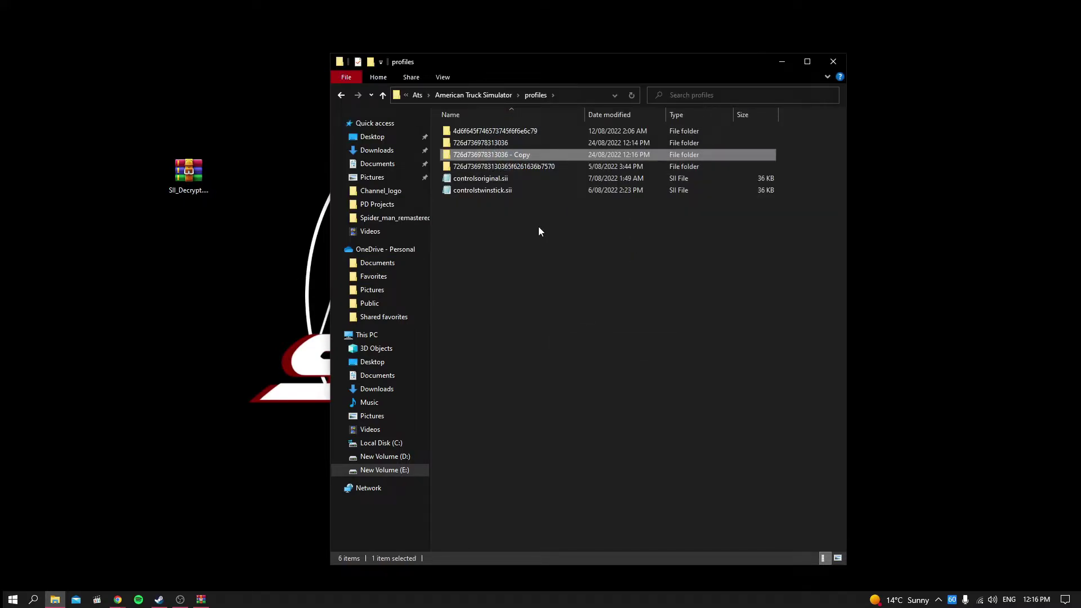
pyautogui.doubleClick(505, 155)
# Extract SII_Decrypt.exe from SII_Decrypt.rar into the copied folder and decrypt profile.sii with it
pyautogui.click(482, 238)
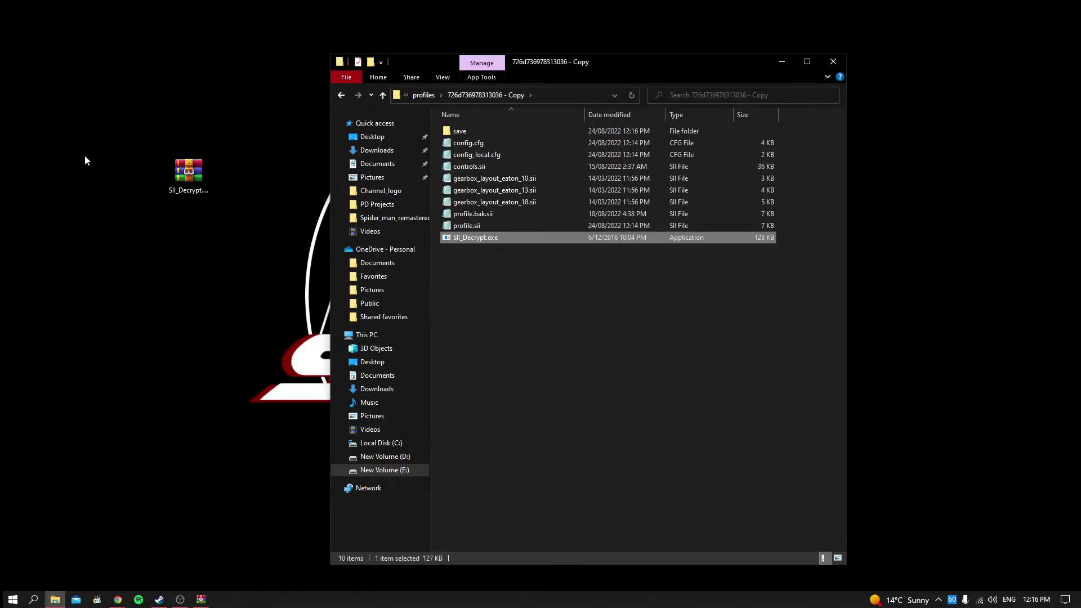
pyautogui.doubleClick(182, 179)
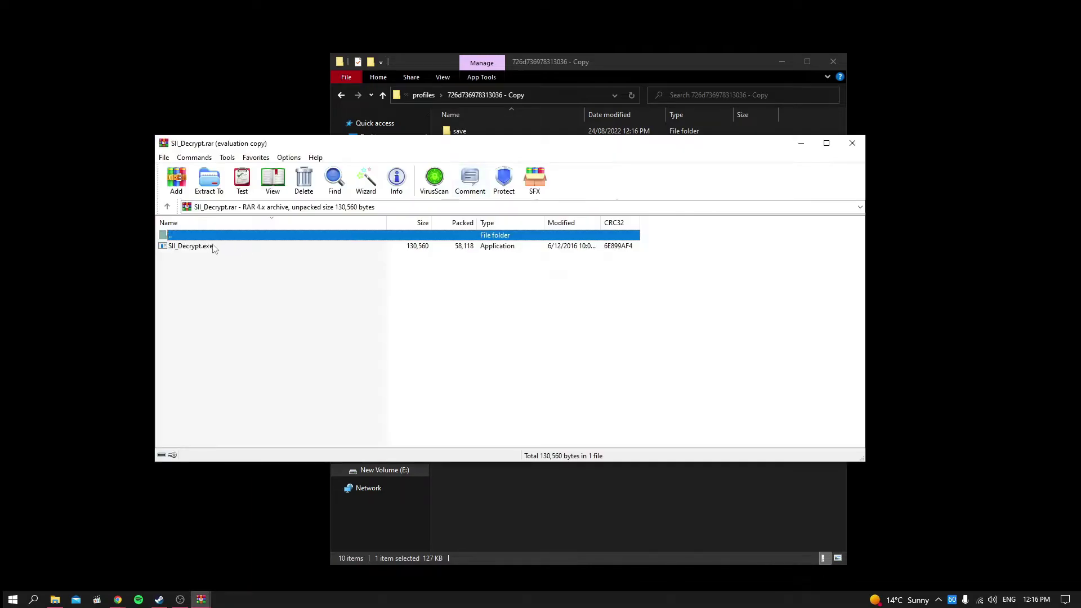
pyautogui.click(210, 248)
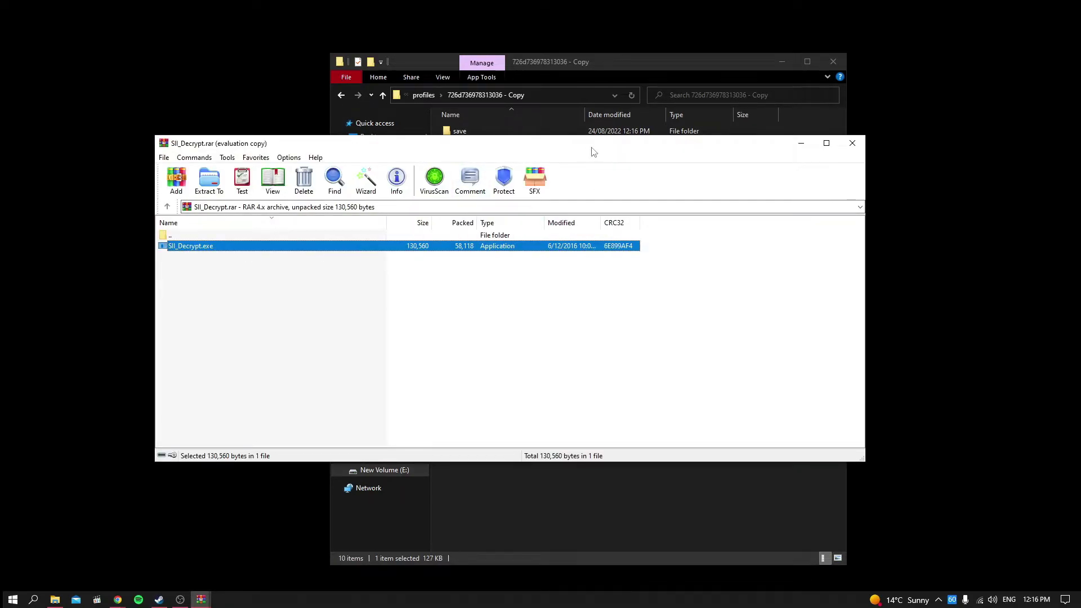
pyautogui.moveTo(593, 151); pyautogui.dragTo(843, 292)
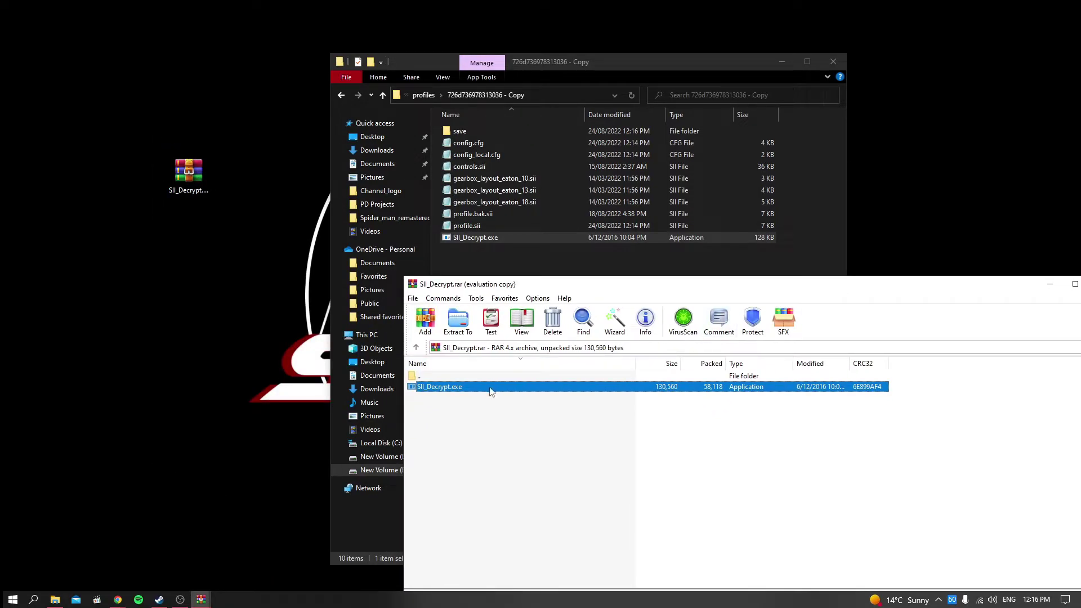
pyautogui.moveTo(491, 391); pyautogui.dragTo(472, 239)
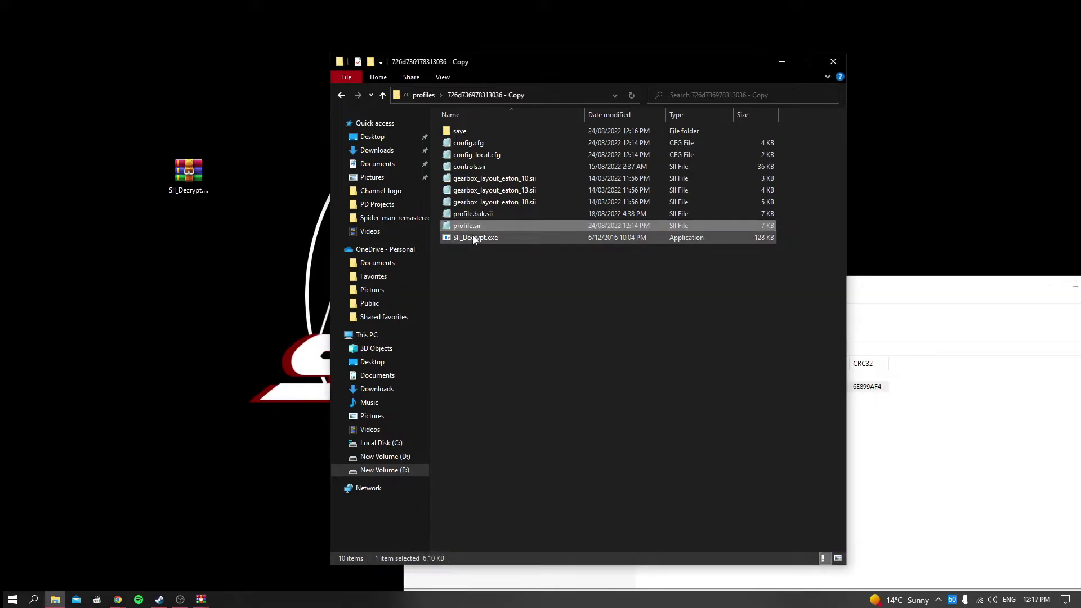
pyautogui.click(519, 237)
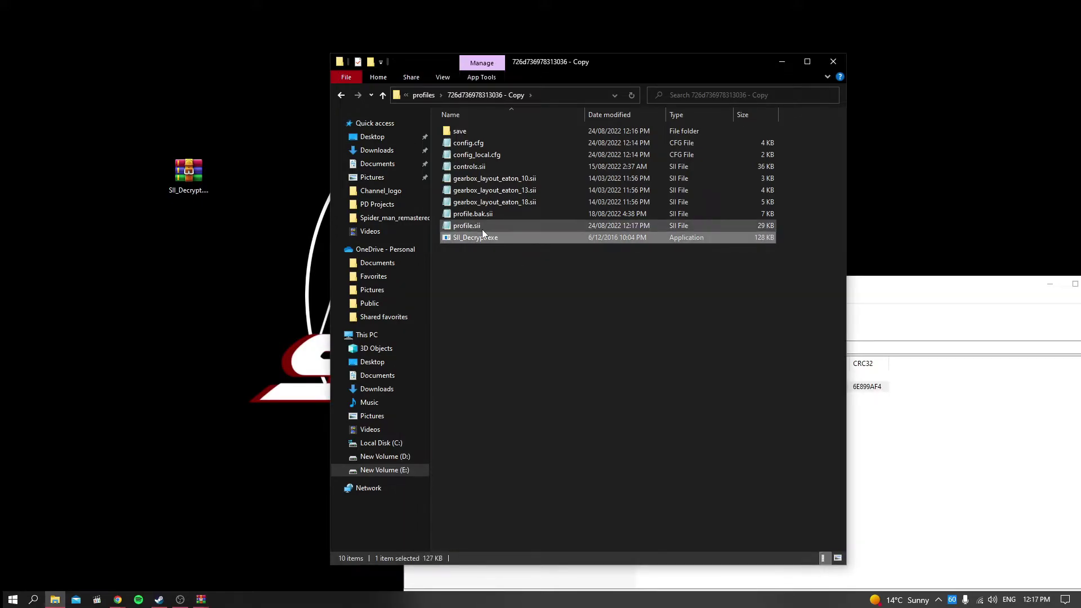
pyautogui.moveTo(497, 227); pyautogui.dragTo(501, 234)
# Open the decrypted profile.sii in Notepad and scroll through its contents
pyautogui.doubleClick(501, 229)
pyautogui.scroll(-13, 803, 186)
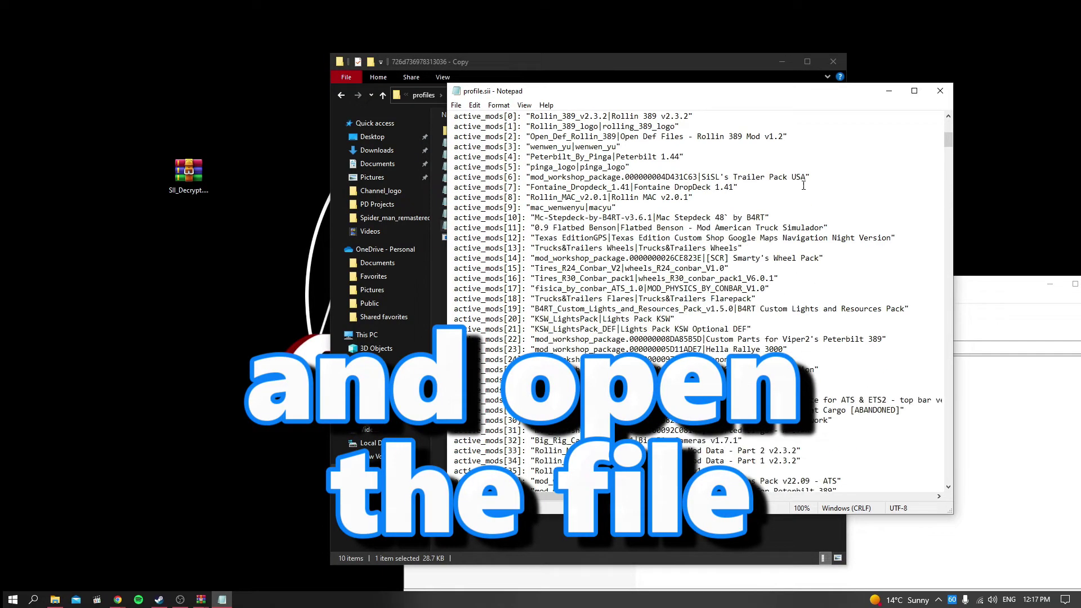
pyautogui.scroll(-10, 937, 166)
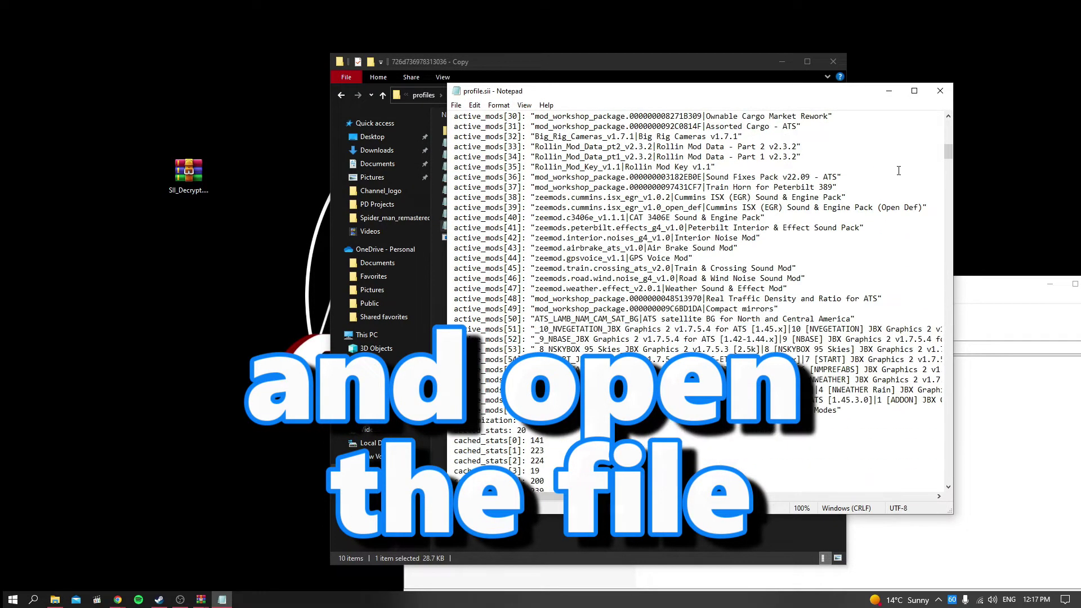
pyautogui.moveTo(950, 156); pyautogui.dragTo(942, 477)
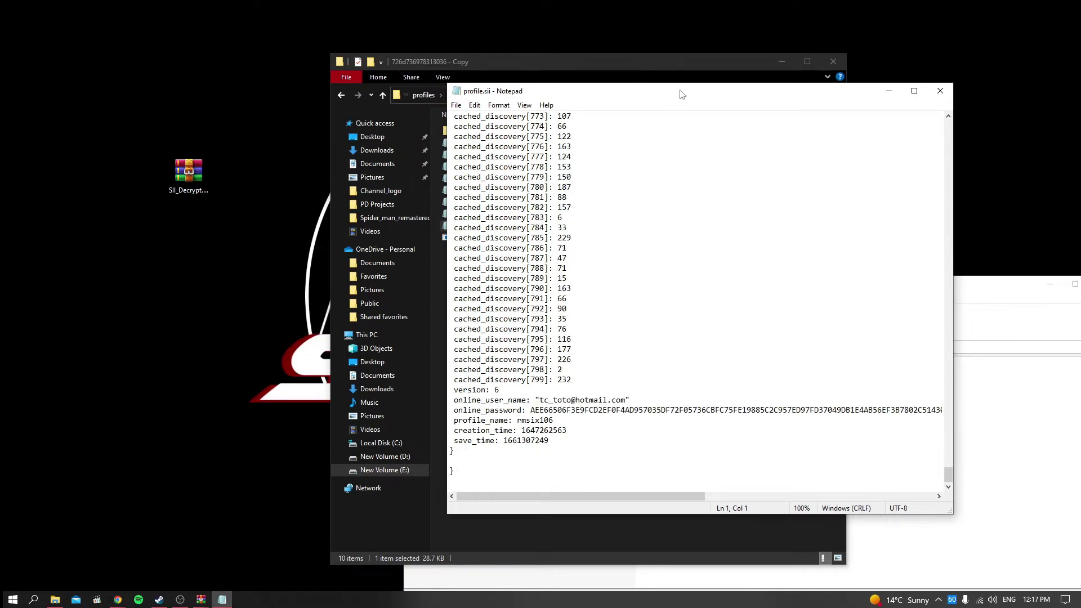
pyautogui.moveTo(681, 95); pyautogui.dragTo(558, 36)
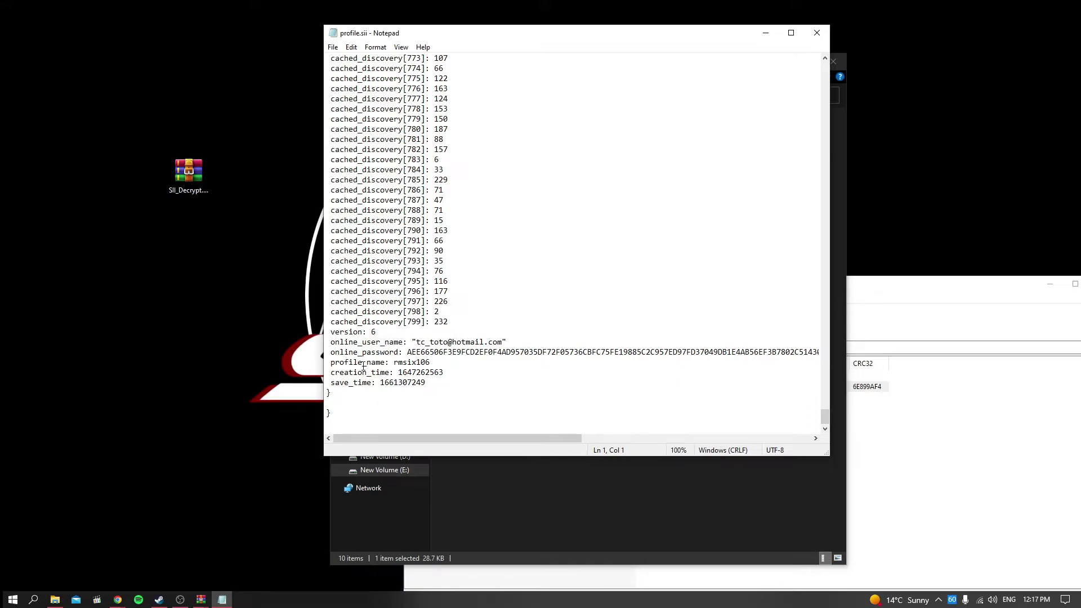
# Change the profile_name from rmsix106 to yt_test_rmsix106 and save the file
pyautogui.click(393, 362)
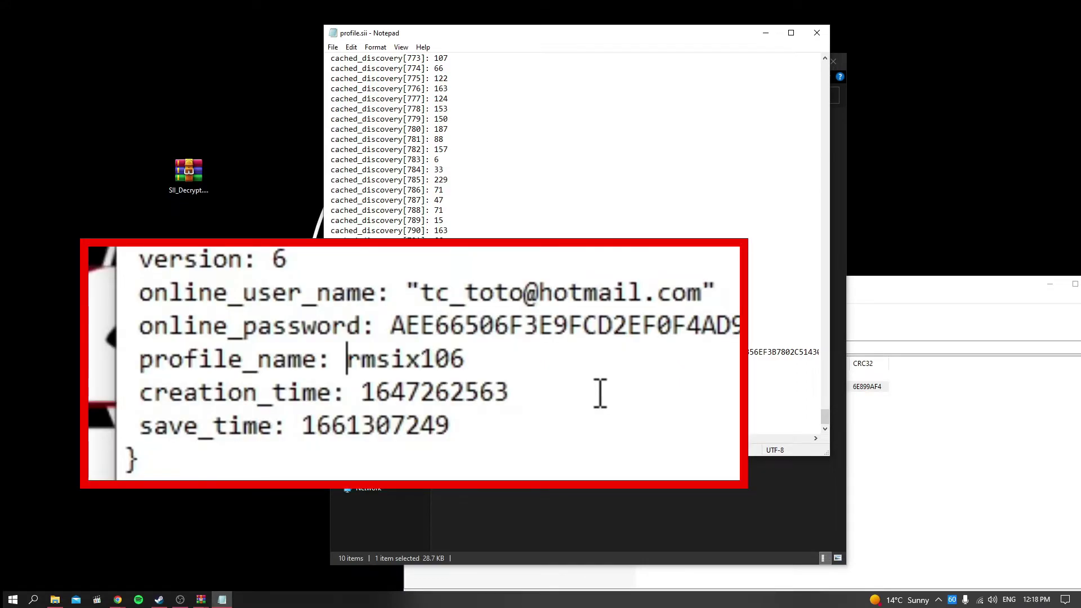
pyautogui.write('YT')
pyautogui.press('BackSpace')
pyautogui.press('BackSpace')
pyautogui.write('yt_test')
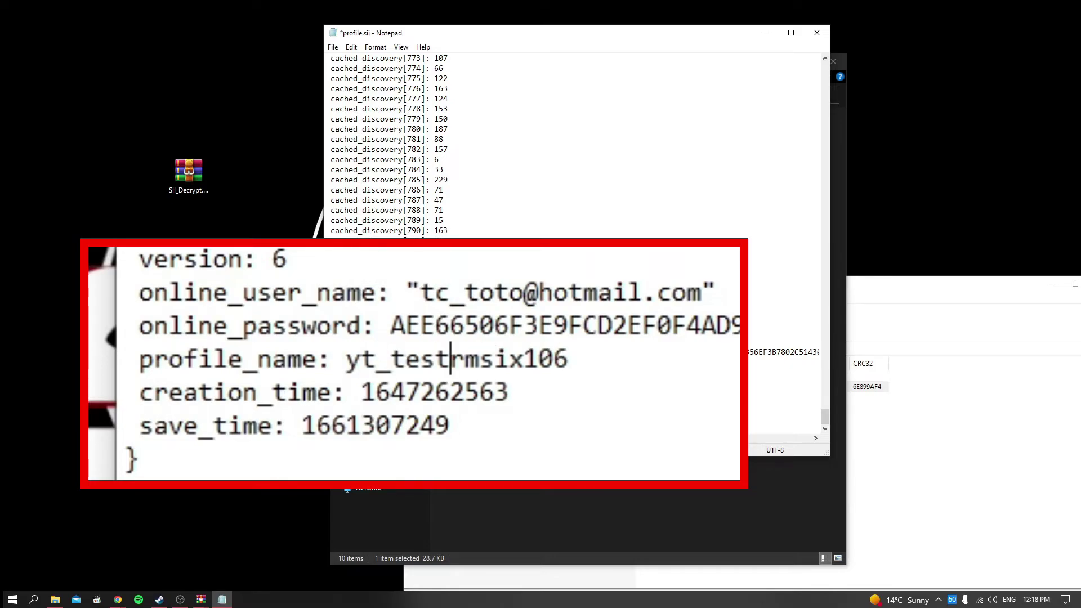
pyautogui.write('_')
pyautogui.hotkey('ctrl', 's')
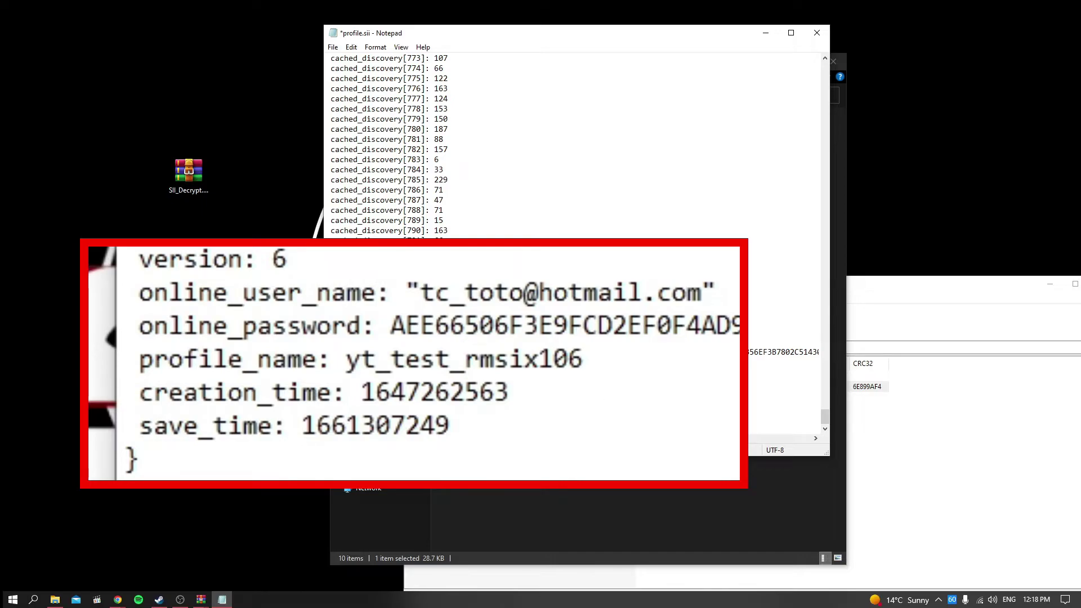
# Copy the name yt_test_rmsix106, save profile.sii again and close Notepad
pyautogui.moveTo(393, 362); pyautogui.dragTo(465, 362)
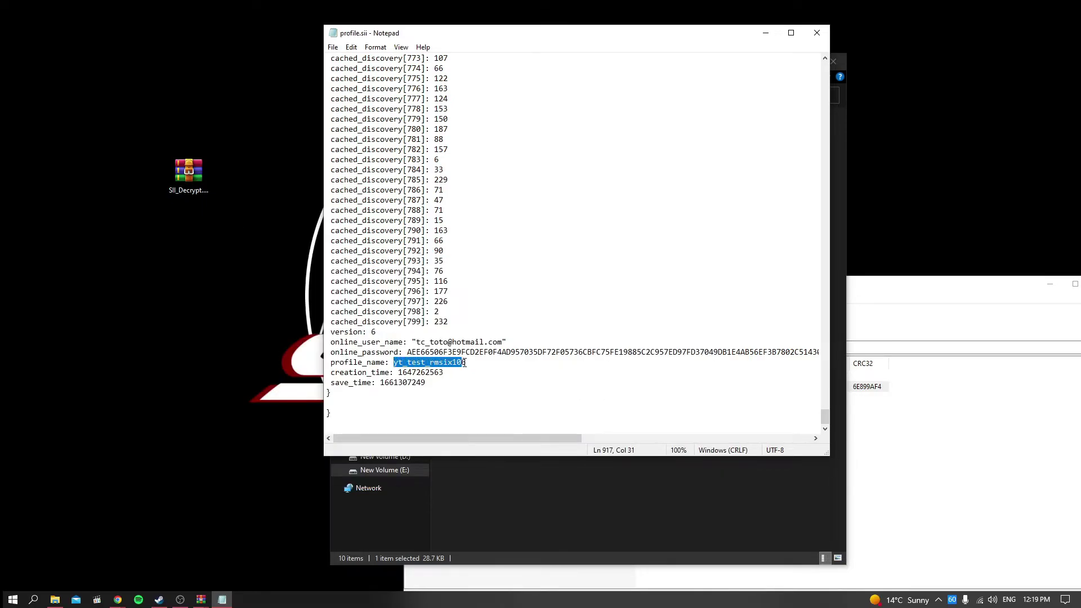
pyautogui.rightClick(465, 362)
pyautogui.click(490, 398)
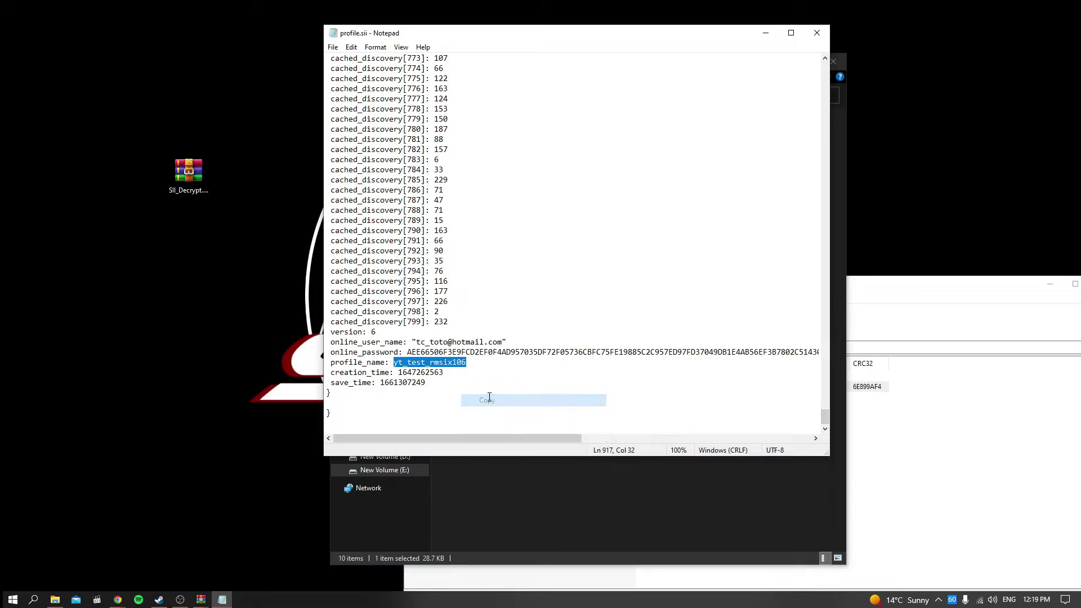
pyautogui.click(457, 383)
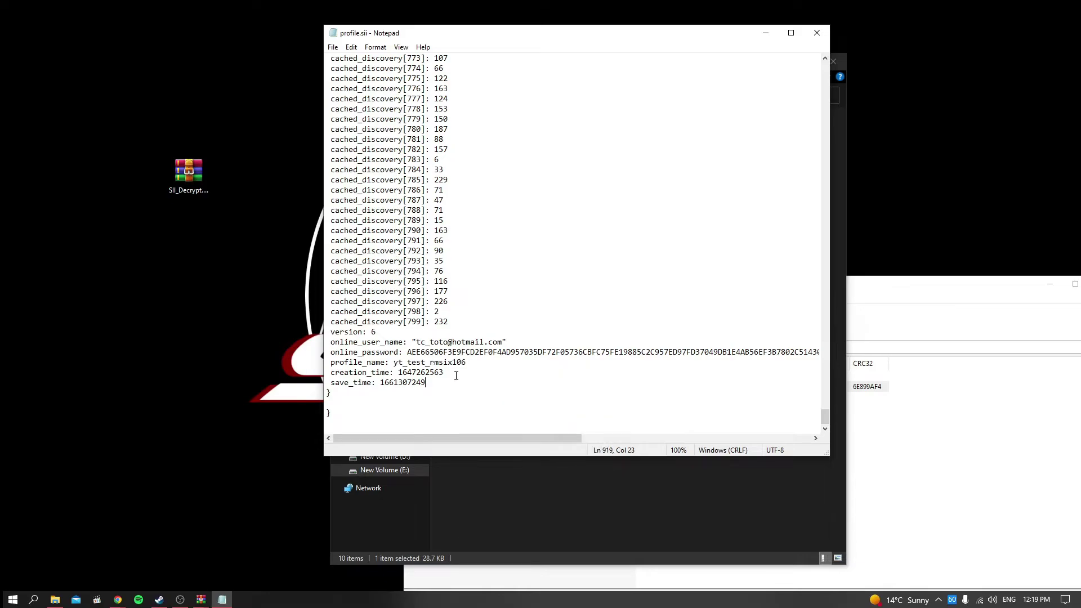
pyautogui.click(334, 48)
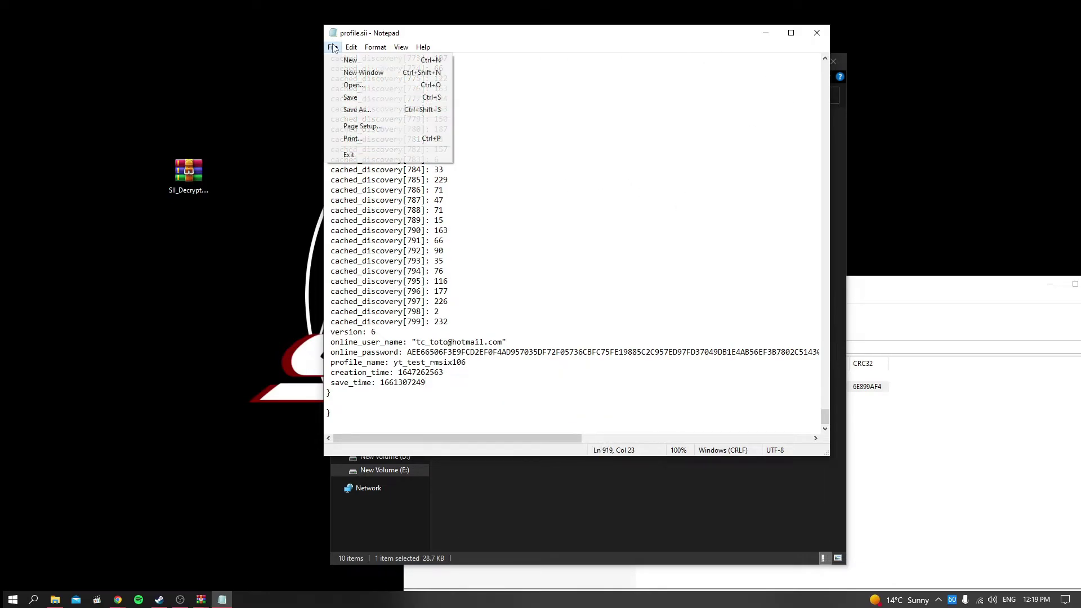
pyautogui.click(360, 96)
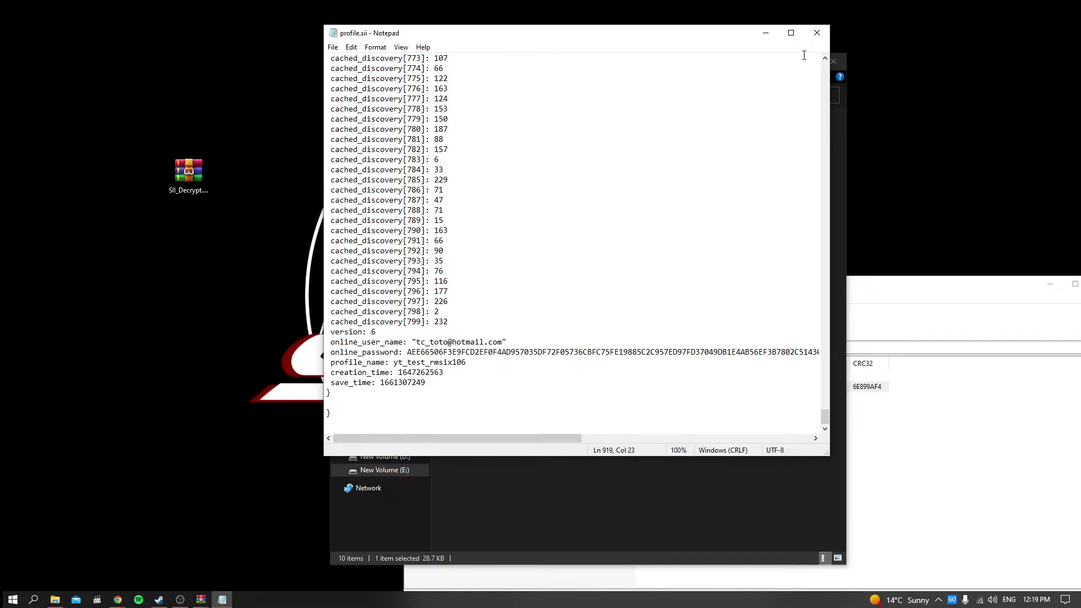
pyautogui.click(815, 34)
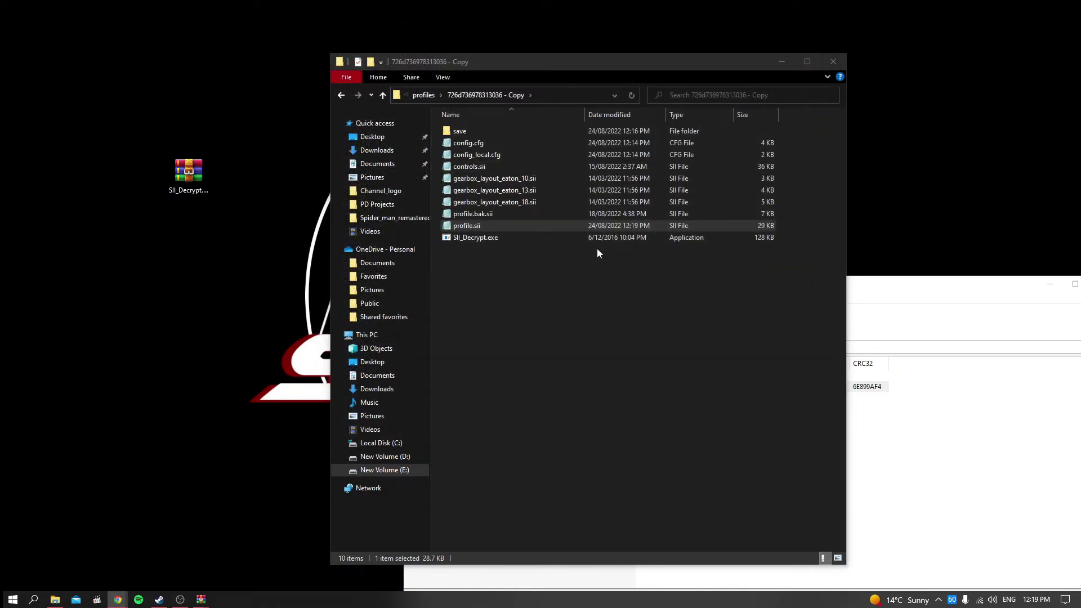
pyautogui.hotkey('alt', 'Tab')
pyautogui.rightClick(441, 204)
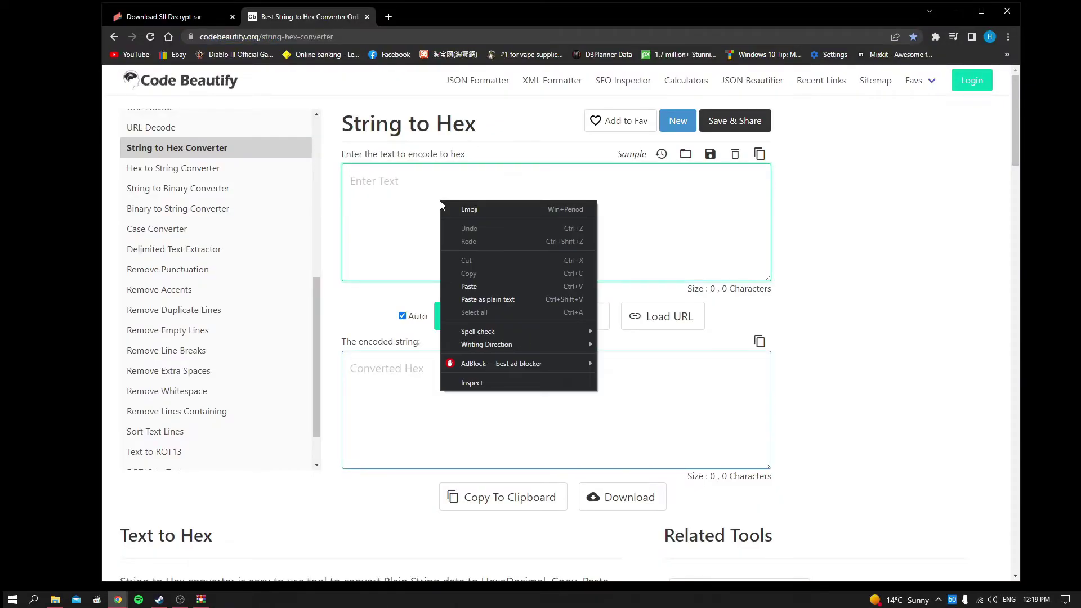
pyautogui.click(475, 284)
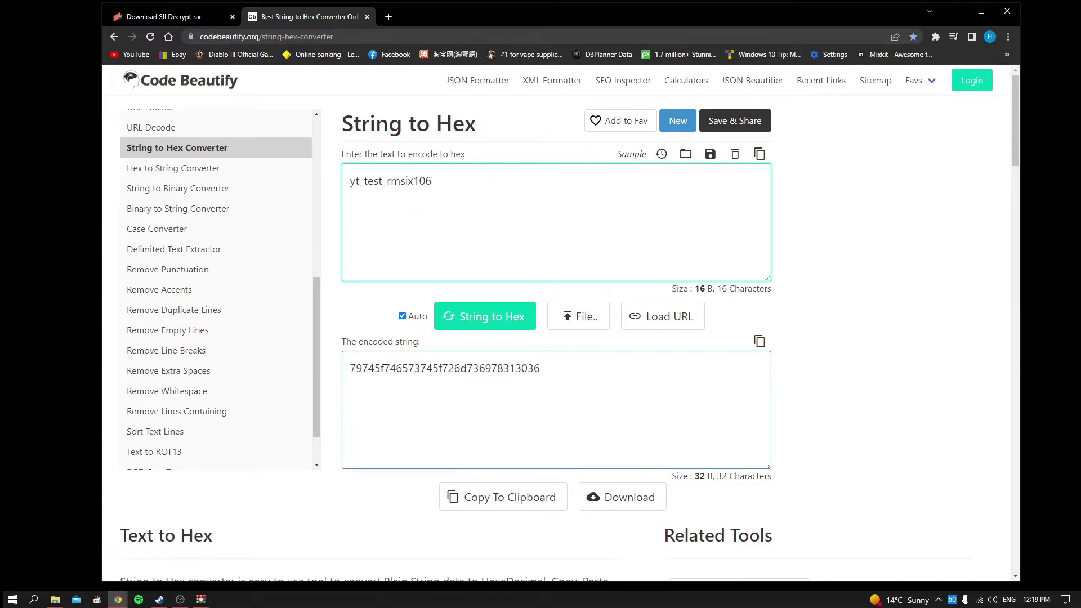
pyautogui.doubleClick(348, 370)
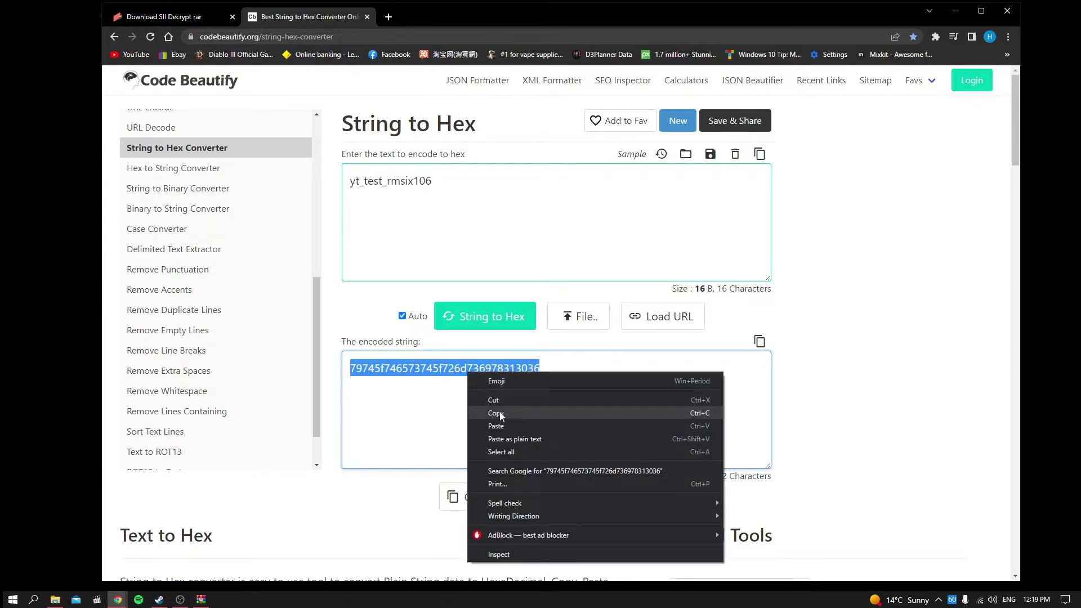
pyautogui.click(505, 413)
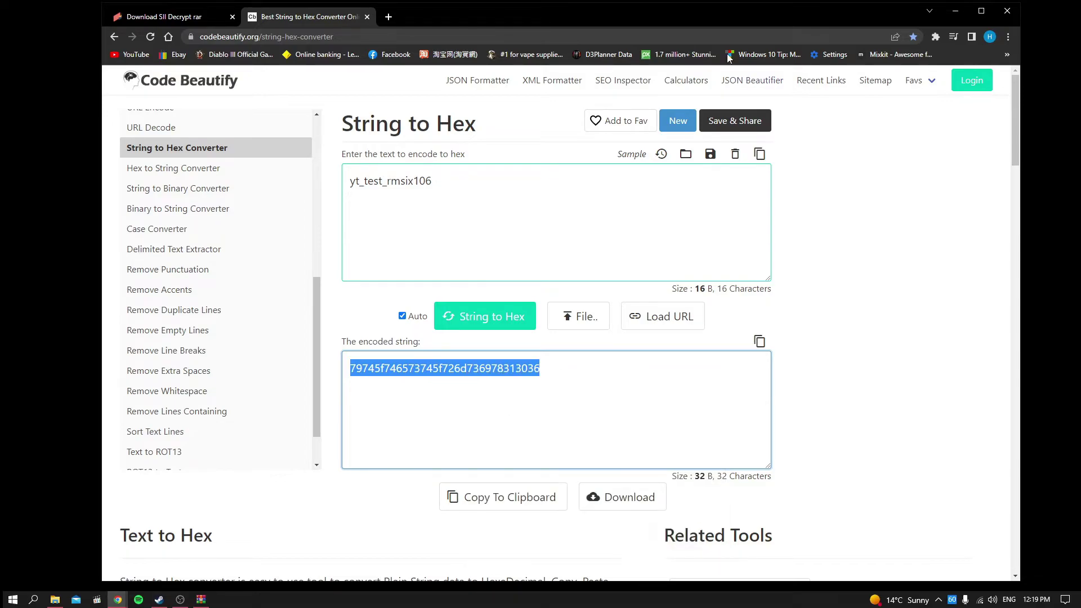
pyautogui.click(957, 11)
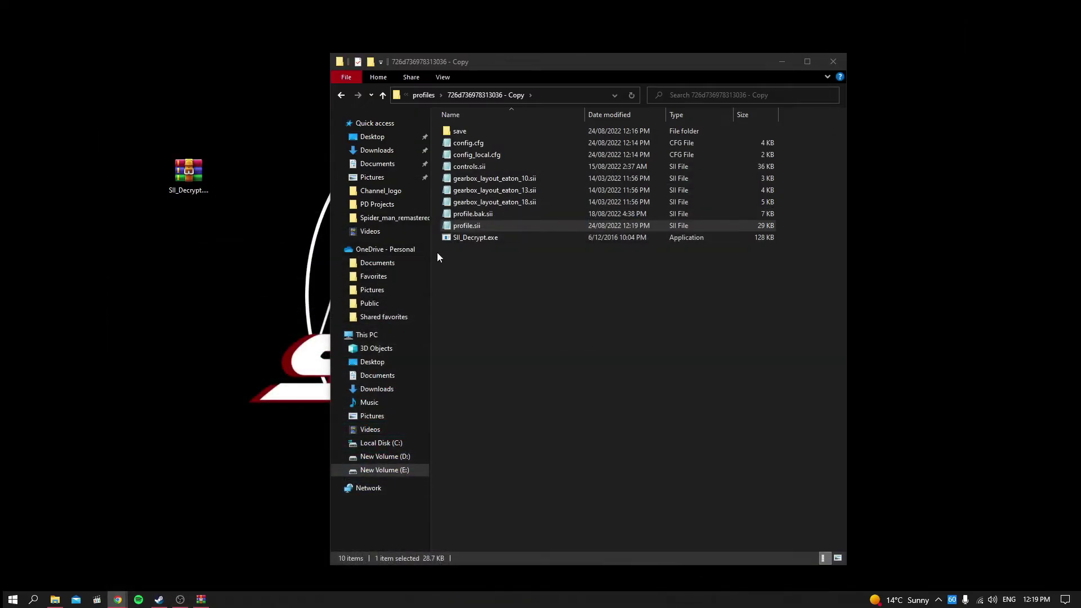
pyautogui.hotkey('alt', 'Up')
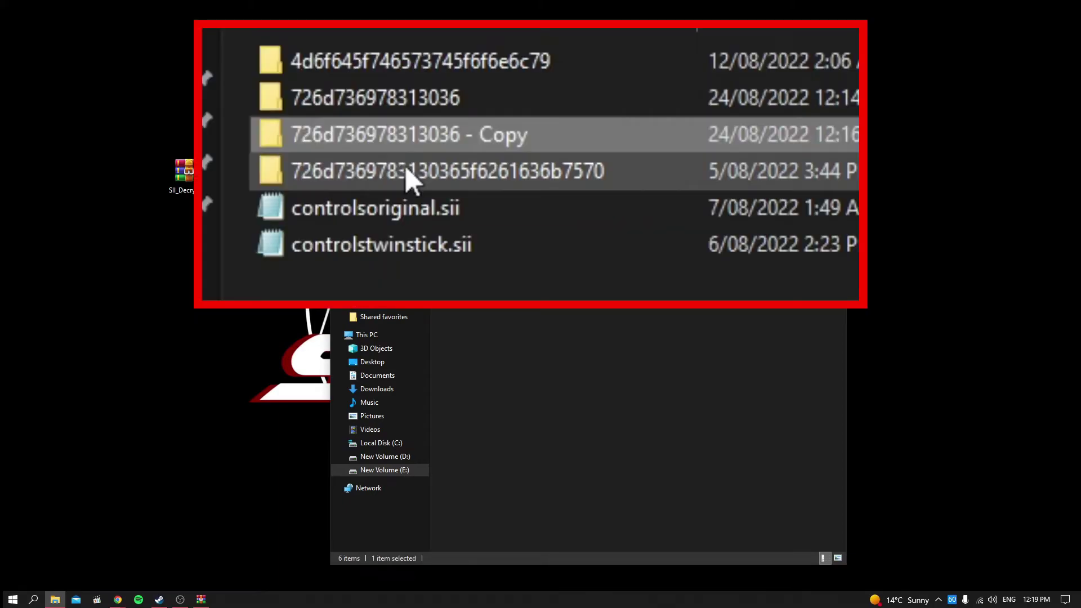
pyautogui.click(444, 140)
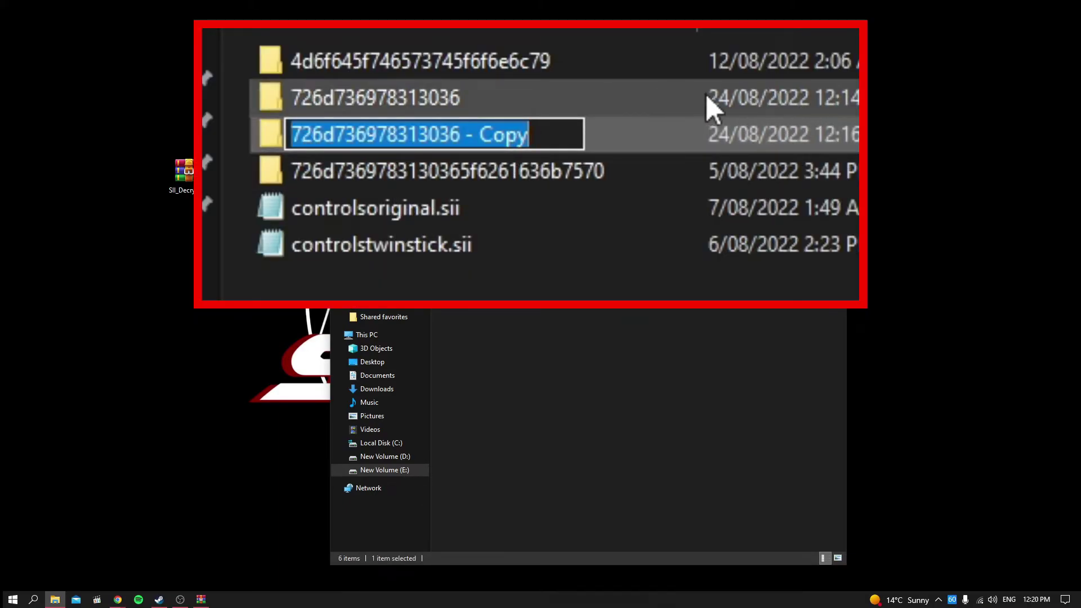
pyautogui.hotkey('ctrl', 'v')
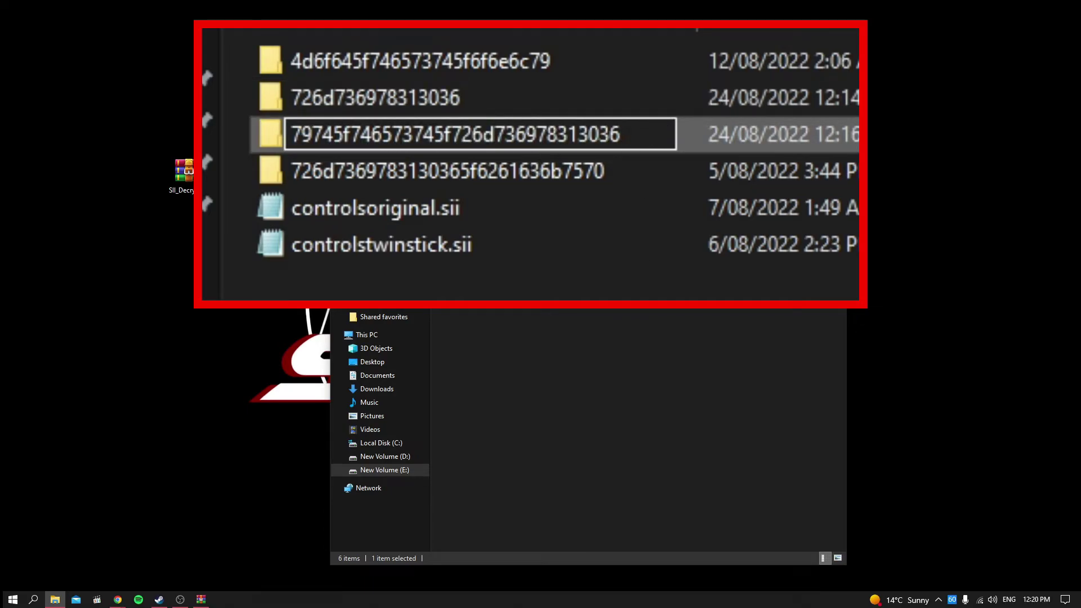
pyautogui.press('Return')
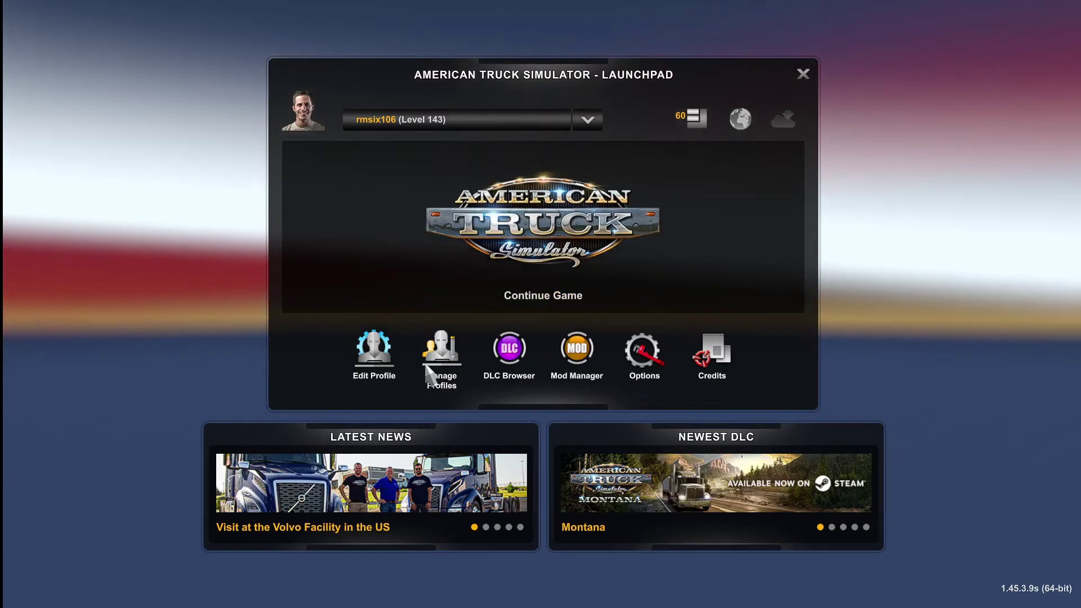
# Expand the launchpad profile dropdown to see yt_test_rmsix106 (Level 143) beside rmsix106_backup
pyautogui.click(580, 123)
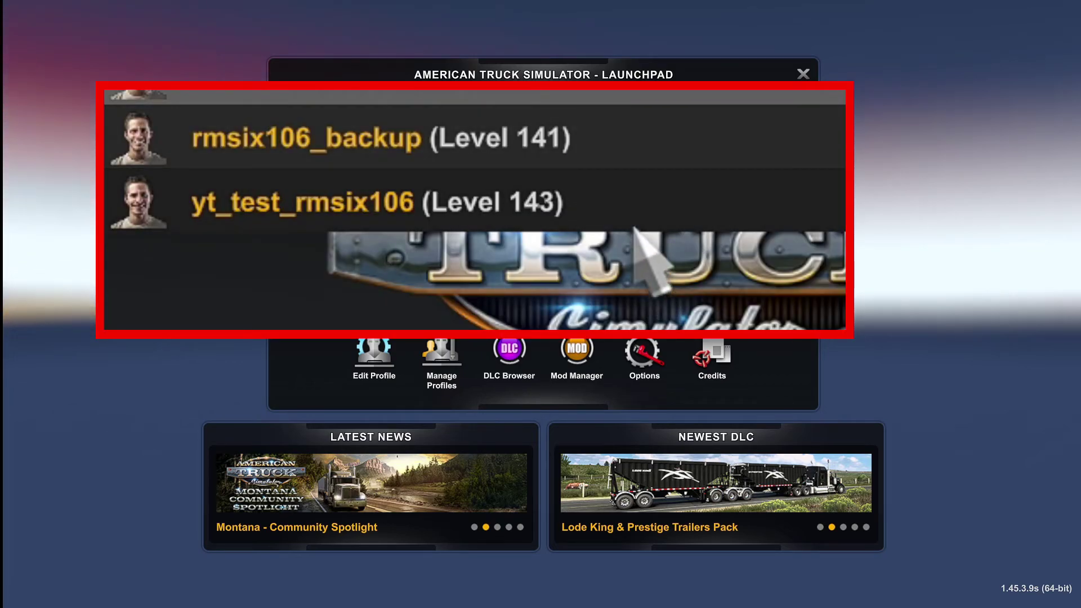
pyautogui.moveTo(527, 209)
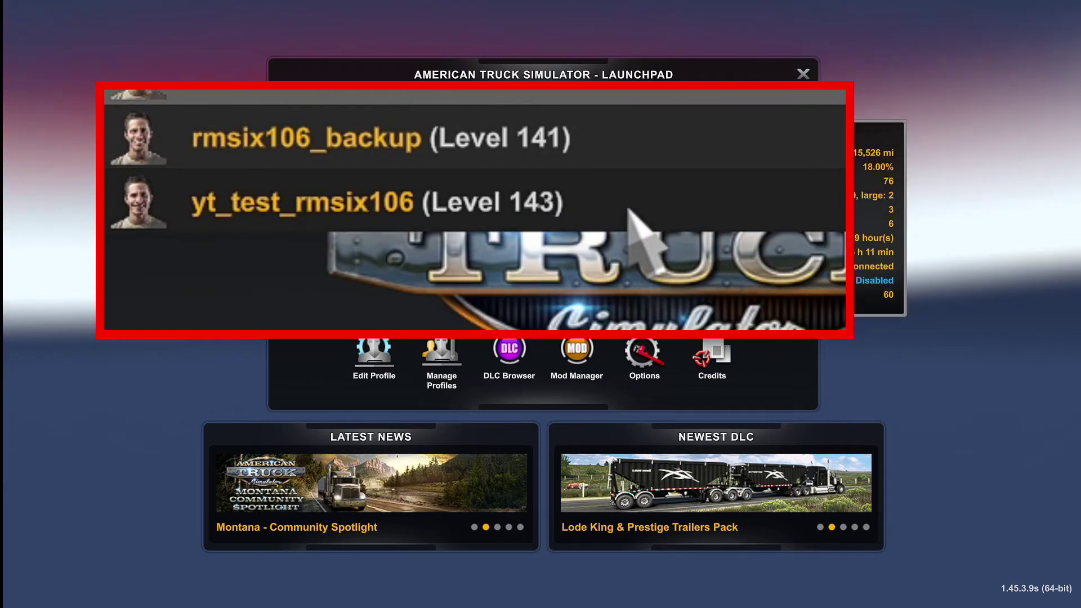